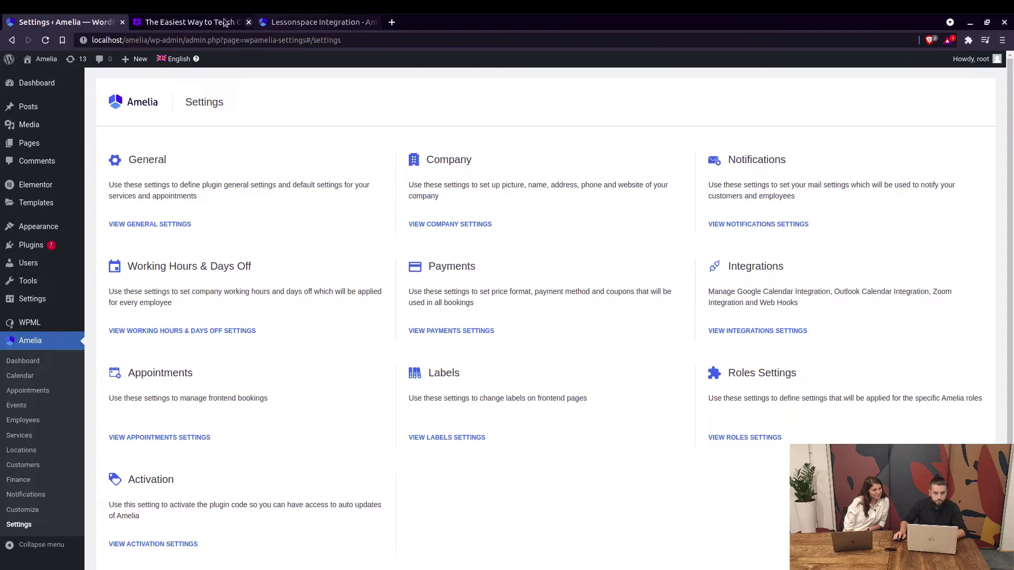
# On the Lessonspace site, browse the sign-up page's monthly tutoring hours options without choosing one
pyautogui.click(168, 23)
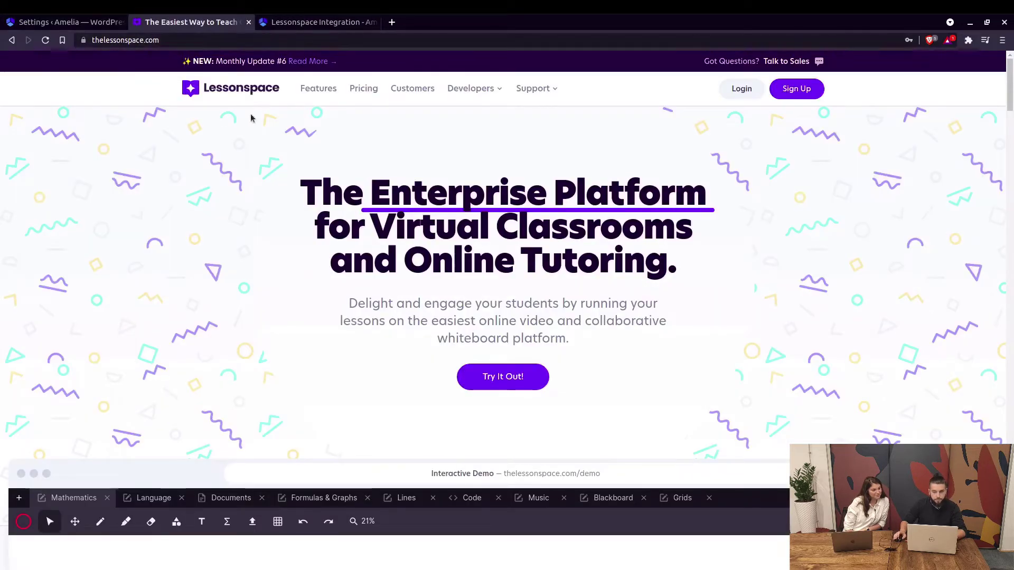
pyautogui.click(787, 91)
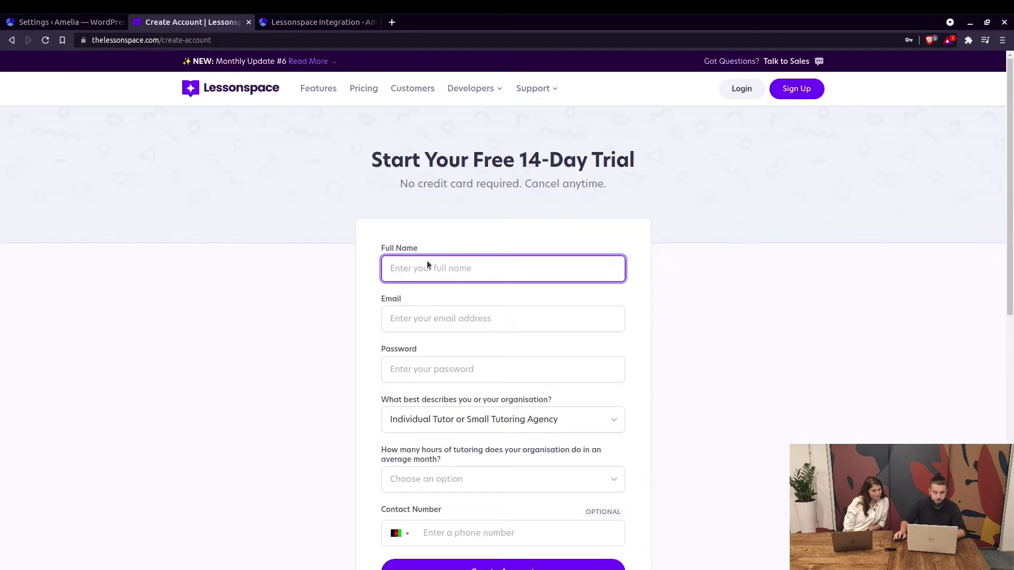
pyautogui.scroll(-2, 437, 263)
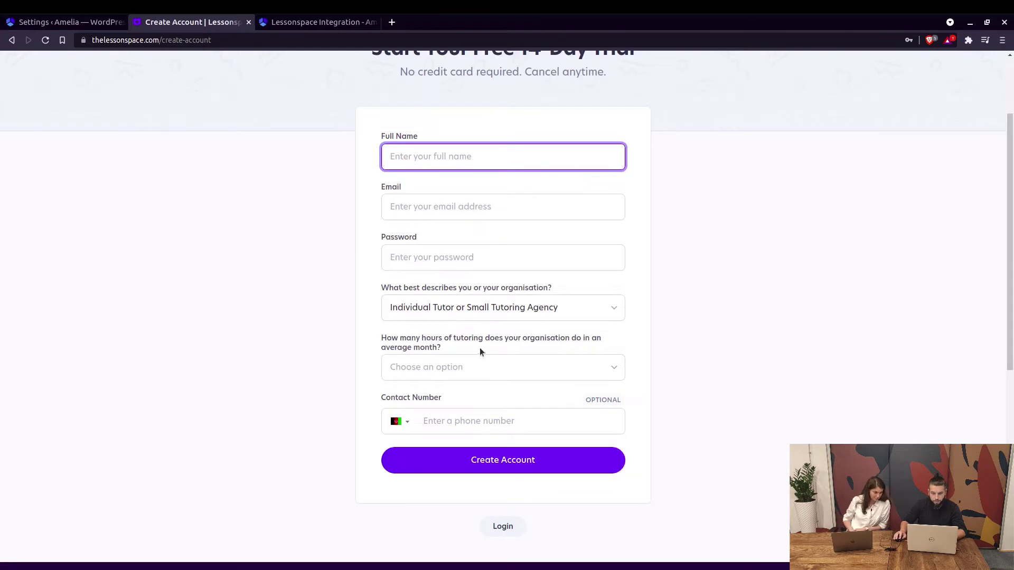
pyautogui.click(506, 367)
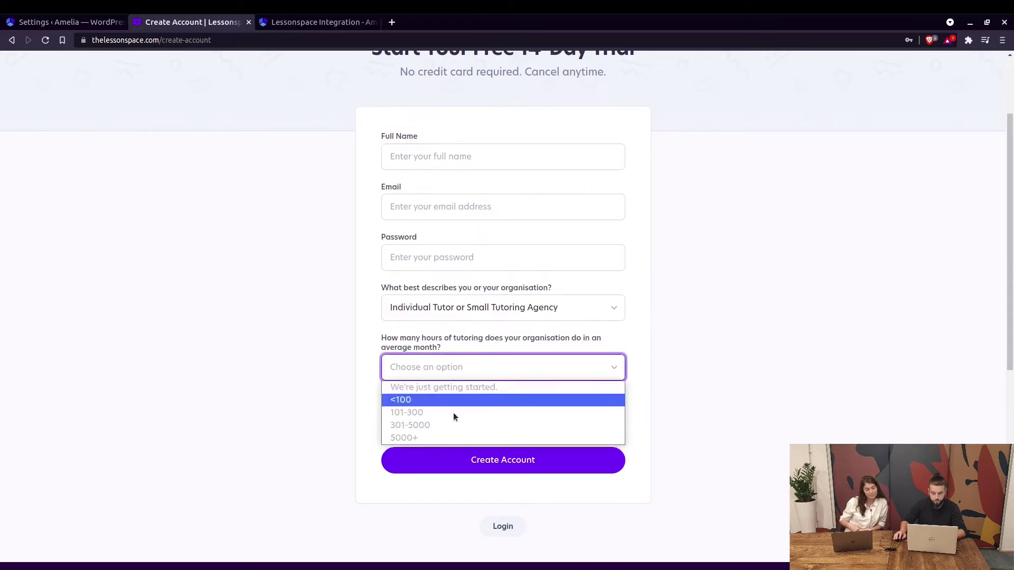
pyautogui.click(513, 360)
pyautogui.scroll(3, 377, 183)
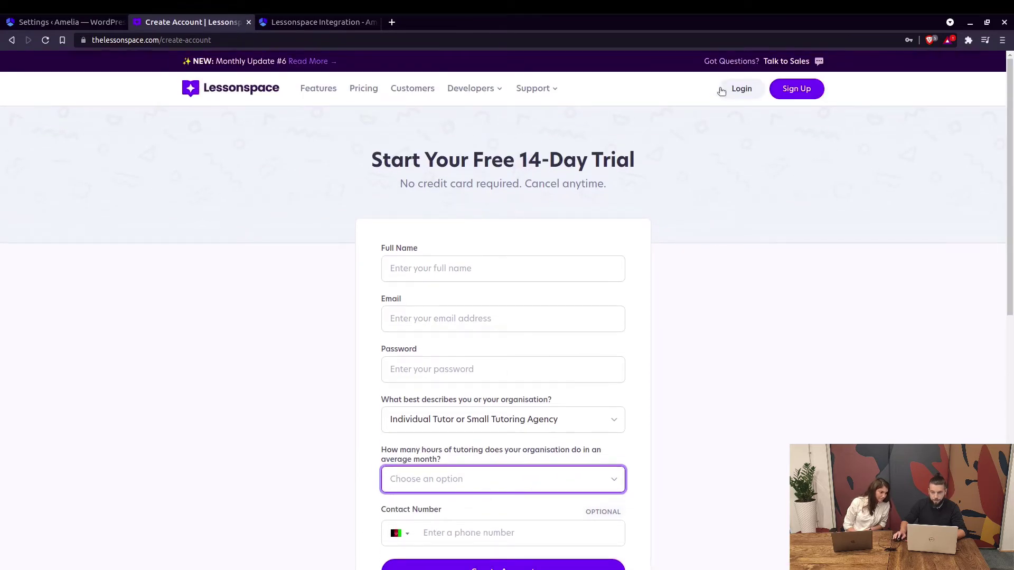
# Log in to the Lessonspace account using the saved credentials
pyautogui.click(734, 89)
pyautogui.click(461, 266)
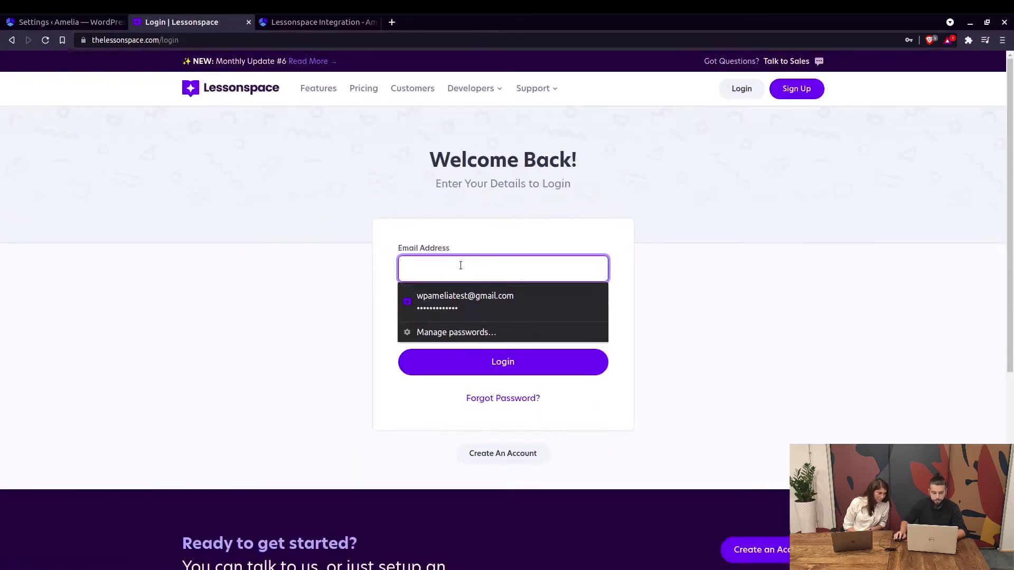
pyautogui.click(464, 301)
pyautogui.click(487, 365)
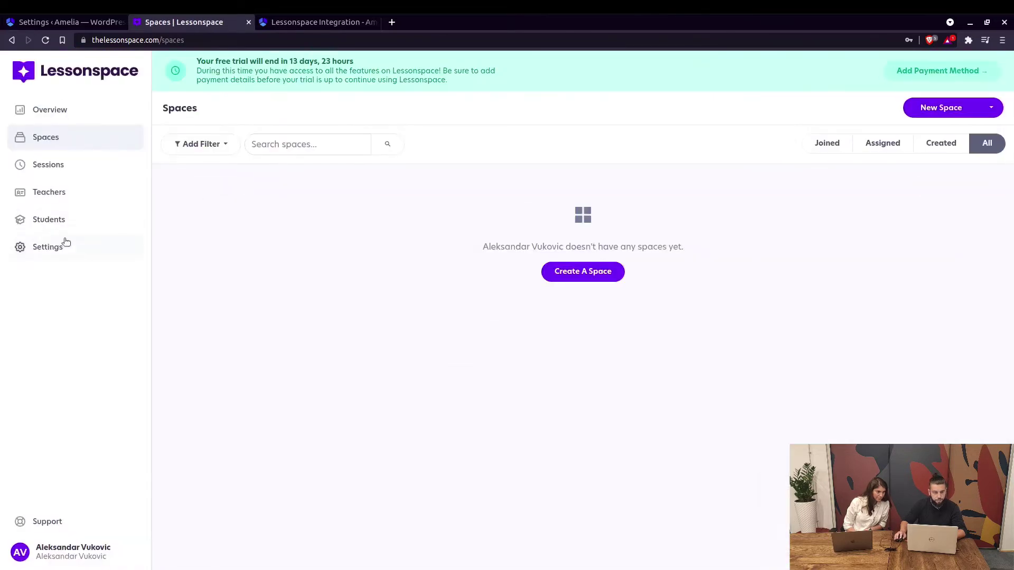
# Copy the API key from Lessonspace Settings > Developer and return to the Amelia settings tab
pyautogui.click(77, 247)
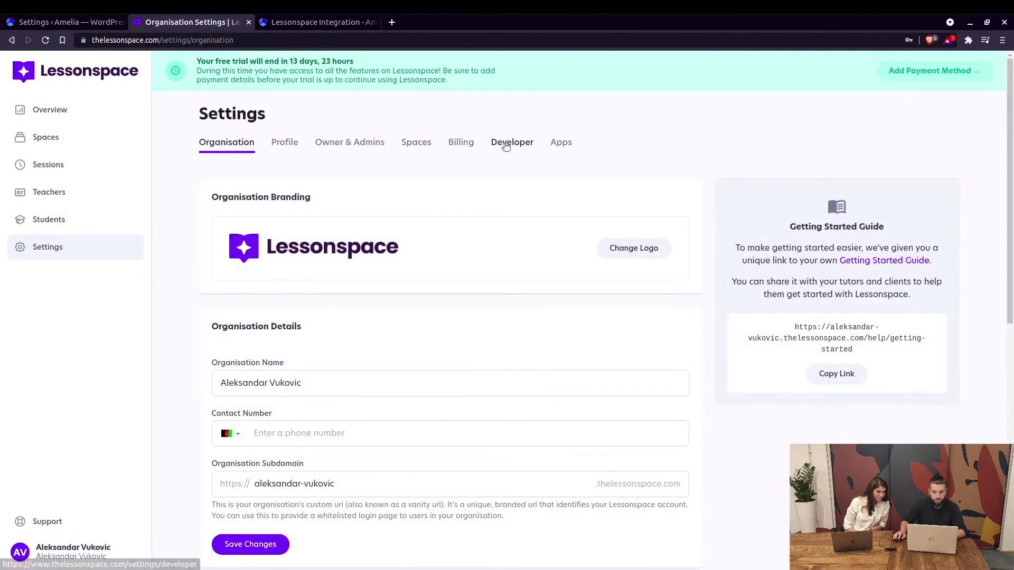
pyautogui.click(499, 143)
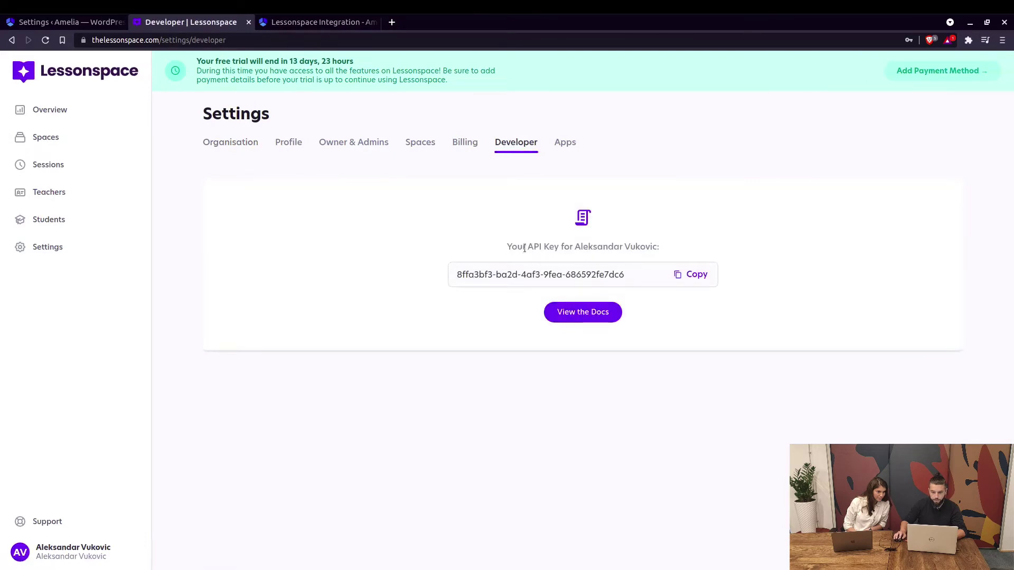
pyautogui.click(696, 274)
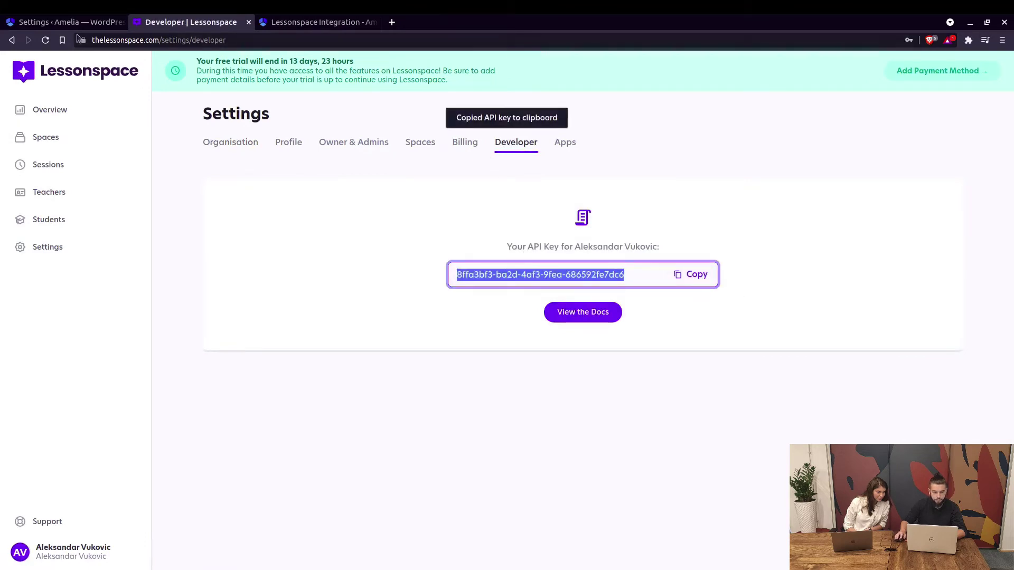
pyautogui.click(66, 23)
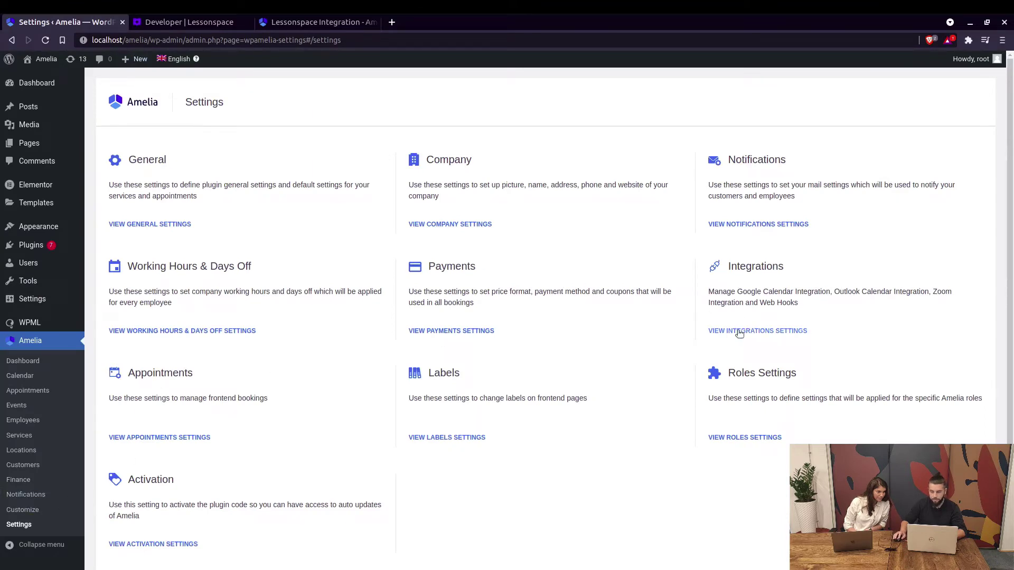
# Paste the copied Lessonspace API key into the Lesson Space API Key field in Amelia's integrations
pyautogui.click(812, 225)
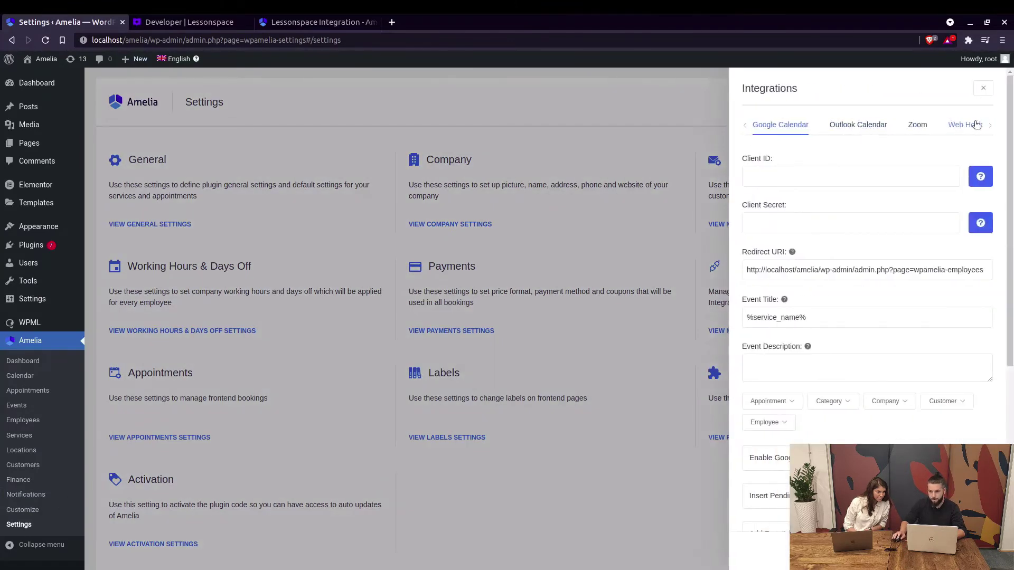
pyautogui.click(981, 125)
pyautogui.click(997, 126)
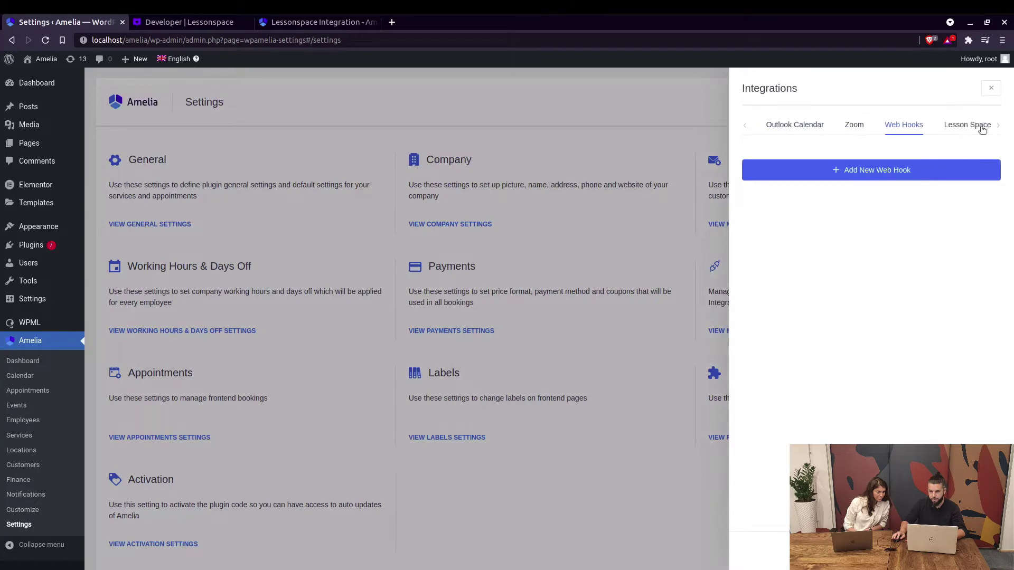
pyautogui.click(978, 126)
pyautogui.click(826, 174)
pyautogui.hotkey('ctrl', 'v')
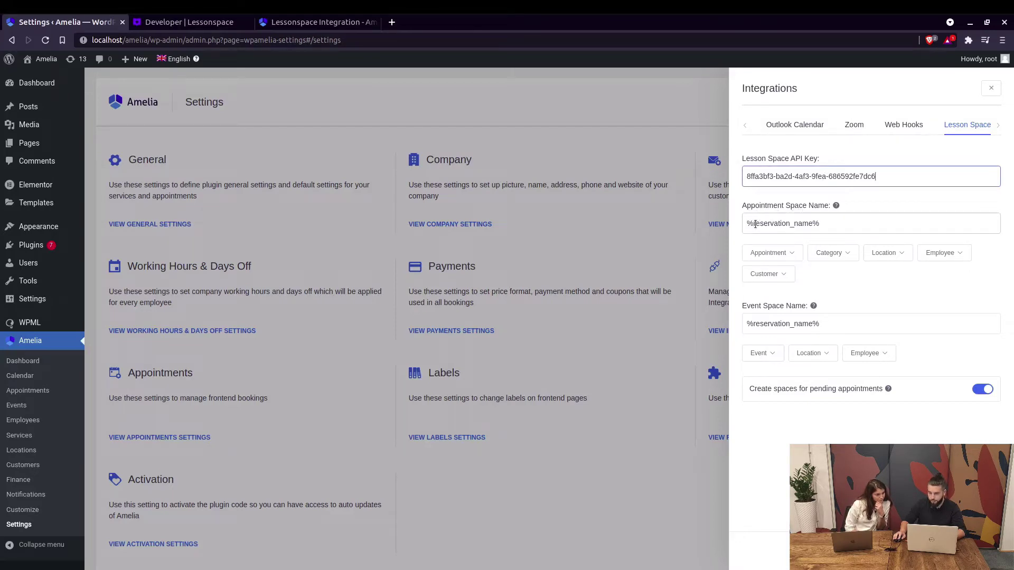
pyautogui.moveTo(753, 224); pyautogui.dragTo(812, 224)
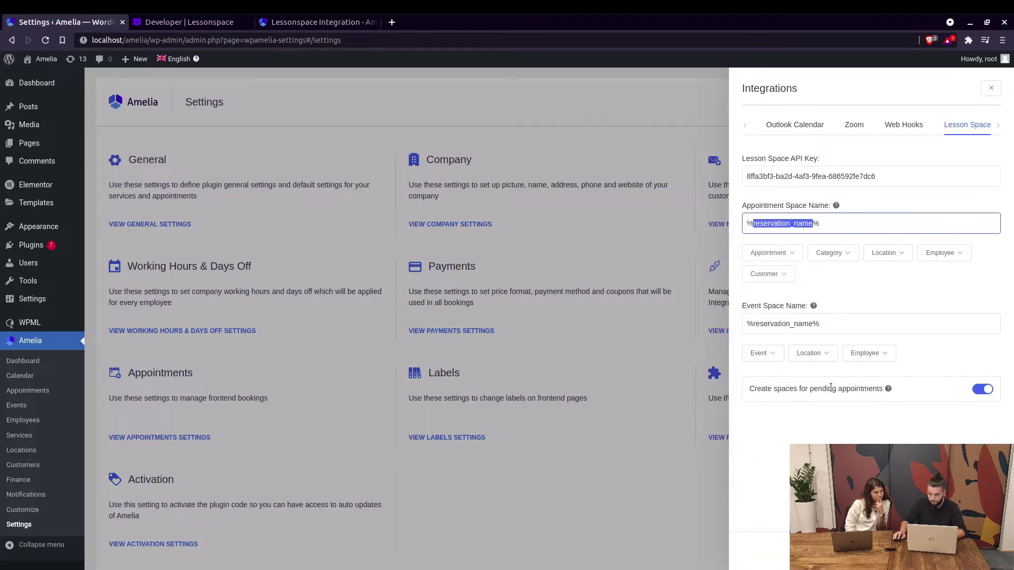
pyautogui.moveTo(887, 387)
# Enable Lesson Space under the Pro Annual service's Settings > Integrations and save the service
pyautogui.click(513, 328)
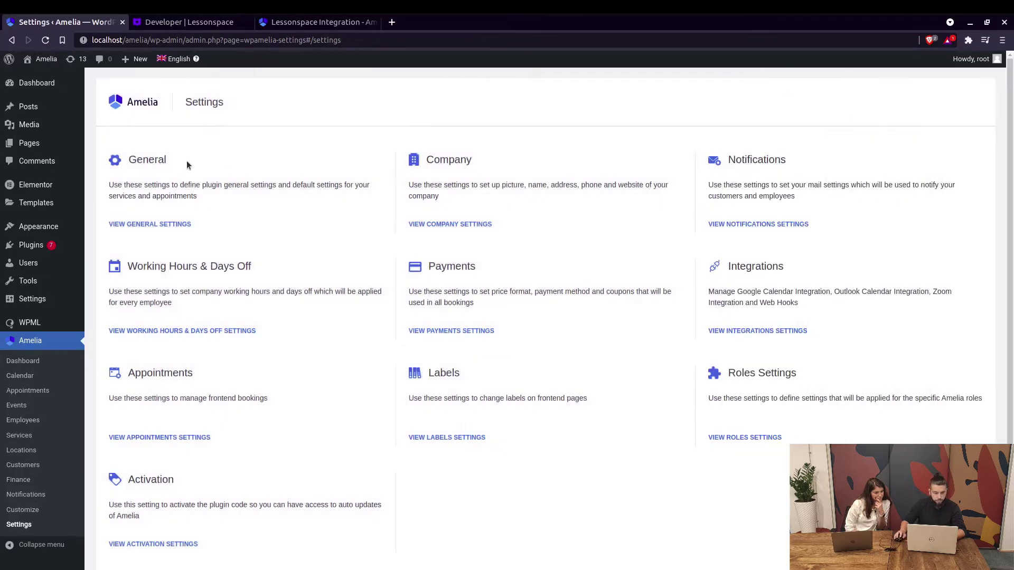
pyautogui.click(19, 436)
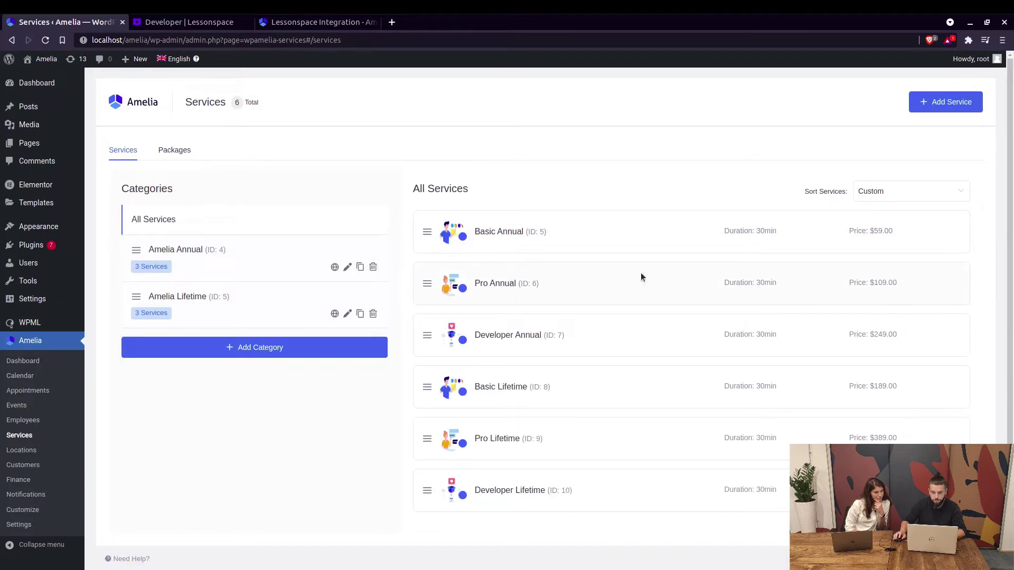
pyautogui.click(641, 273)
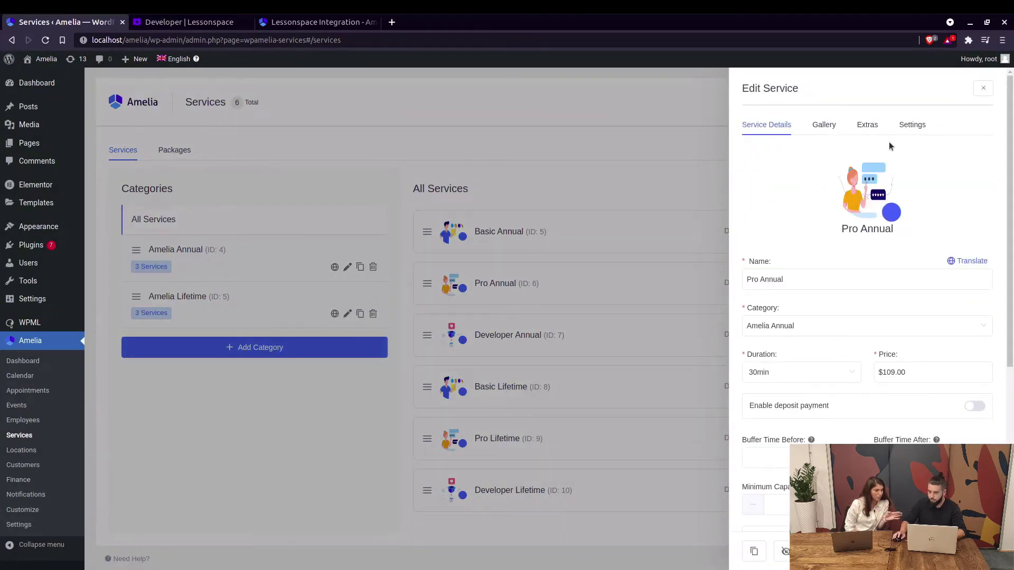
pyautogui.click(900, 125)
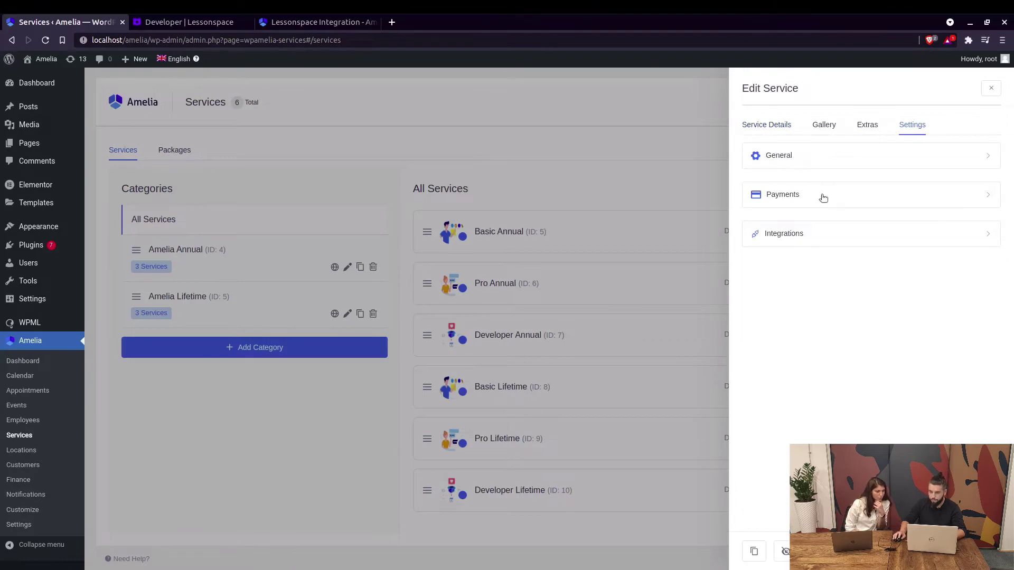
pyautogui.click(844, 237)
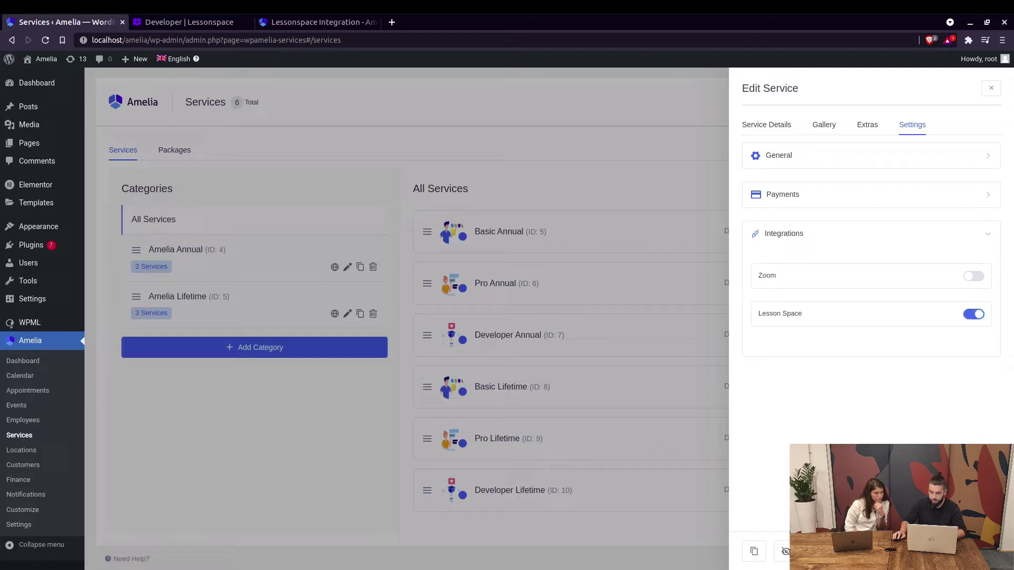
pyautogui.click(978, 552)
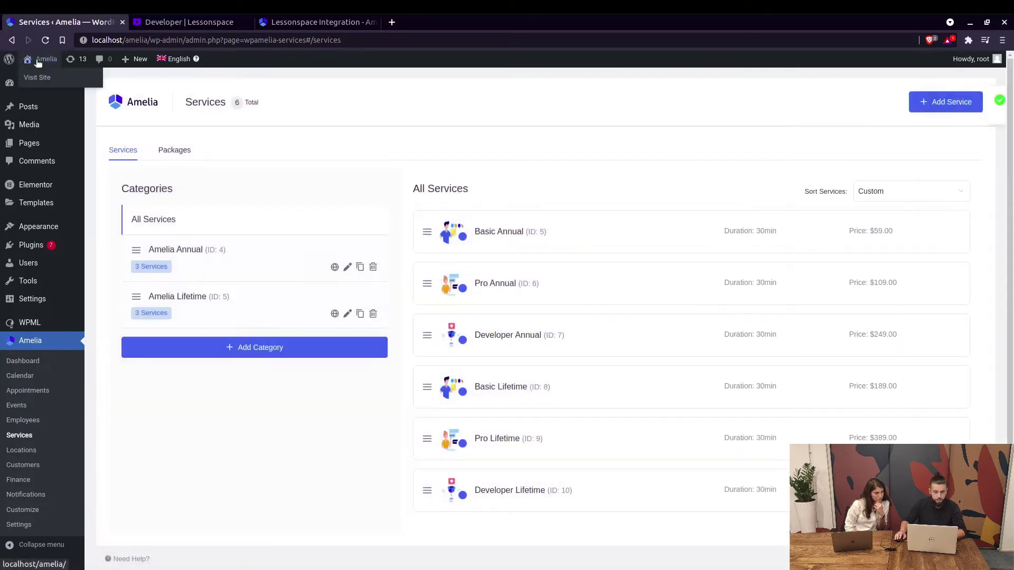
pyautogui.middleClick(34, 73)
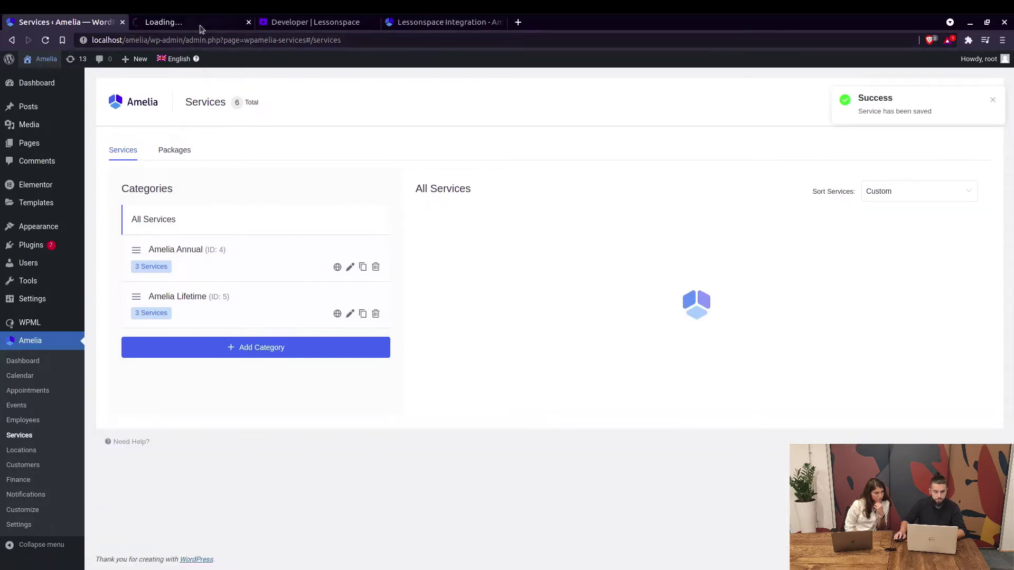
# Book a Basic Annual appointment for September 30, 2021 at 9:00 am on the site's Booking page
pyautogui.click(200, 24)
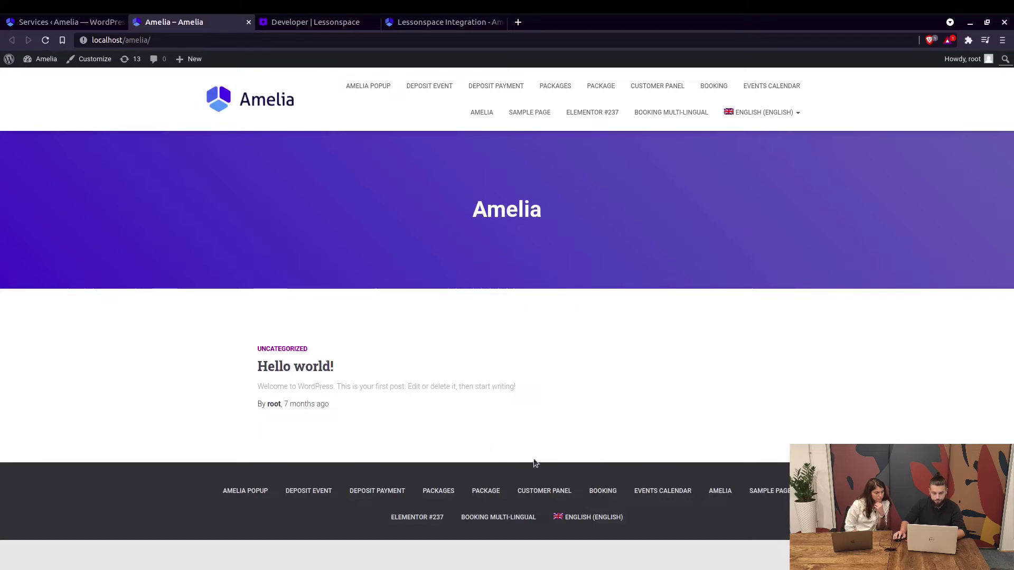
pyautogui.click(603, 491)
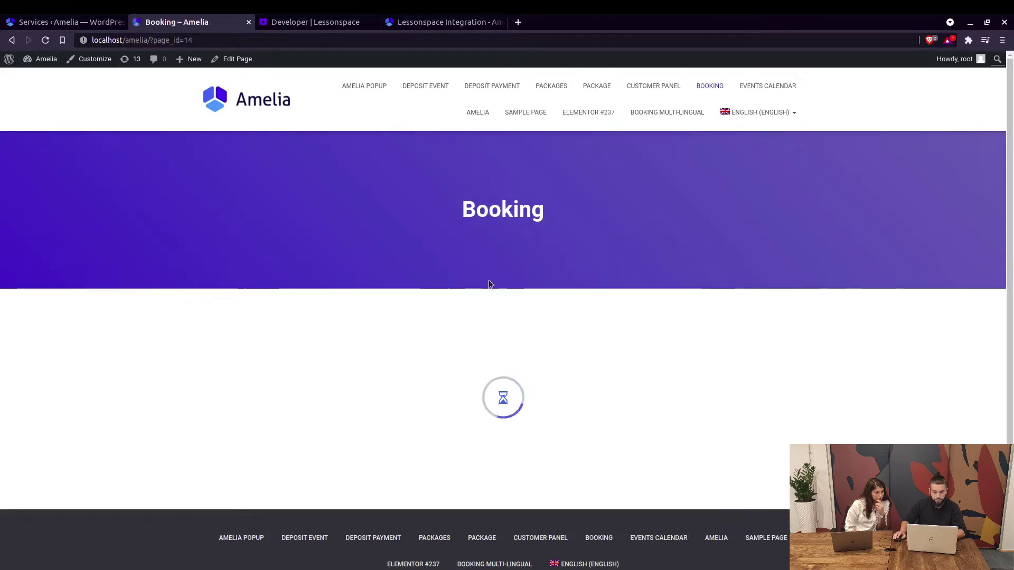
pyautogui.click(496, 411)
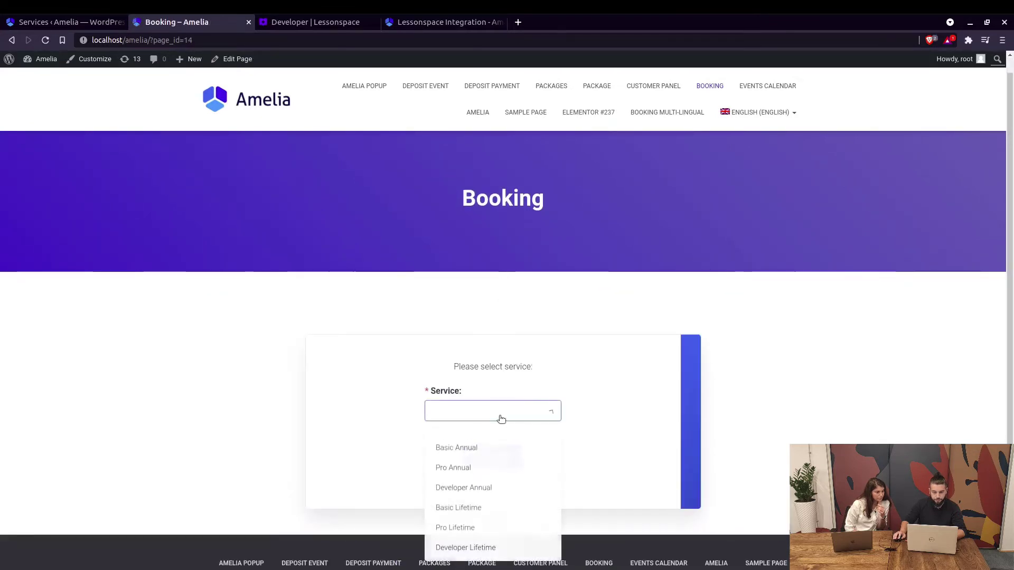
pyautogui.click(472, 445)
pyautogui.scroll(-2, 529, 396)
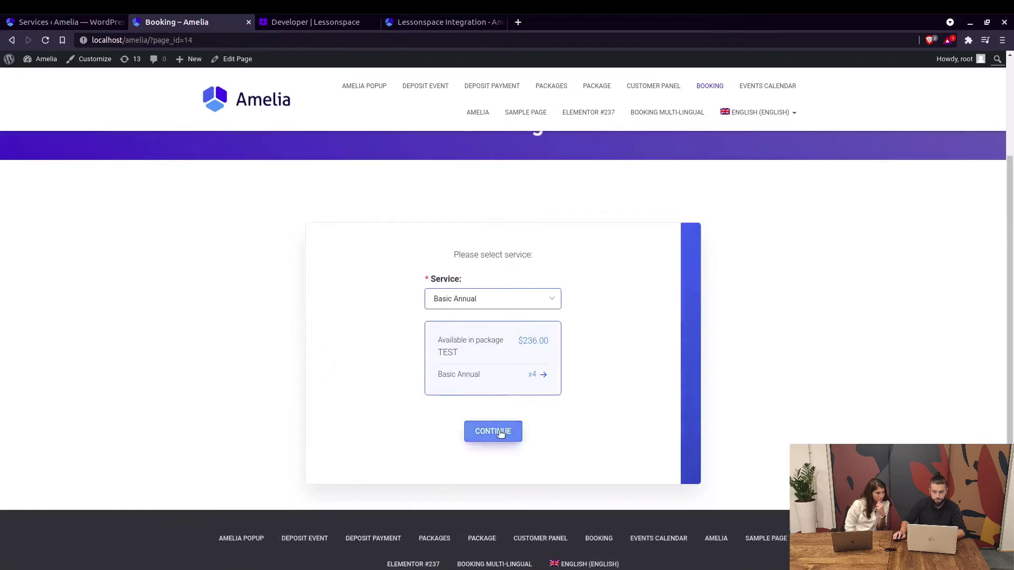
pyautogui.click(493, 432)
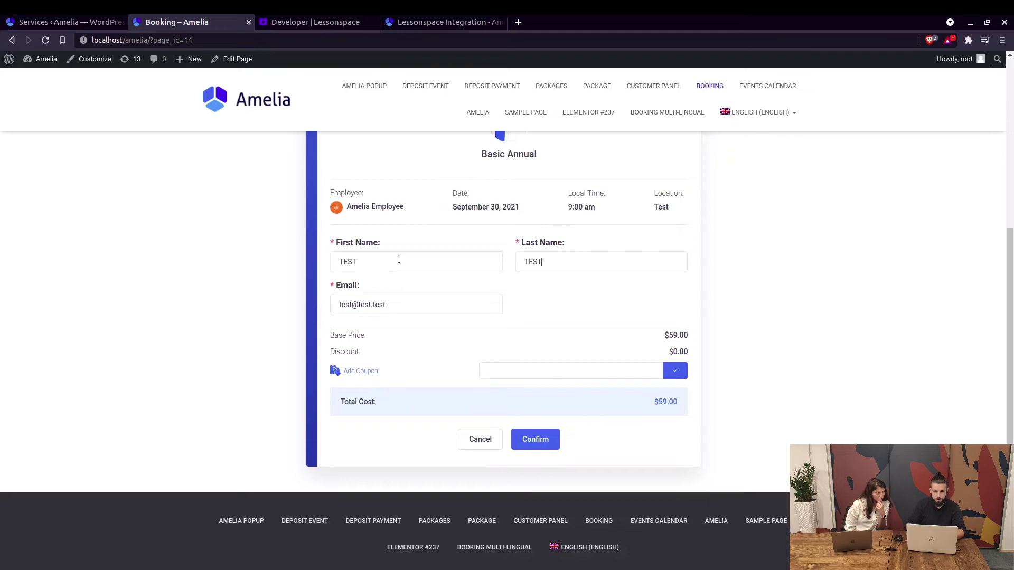
pyautogui.click(545, 442)
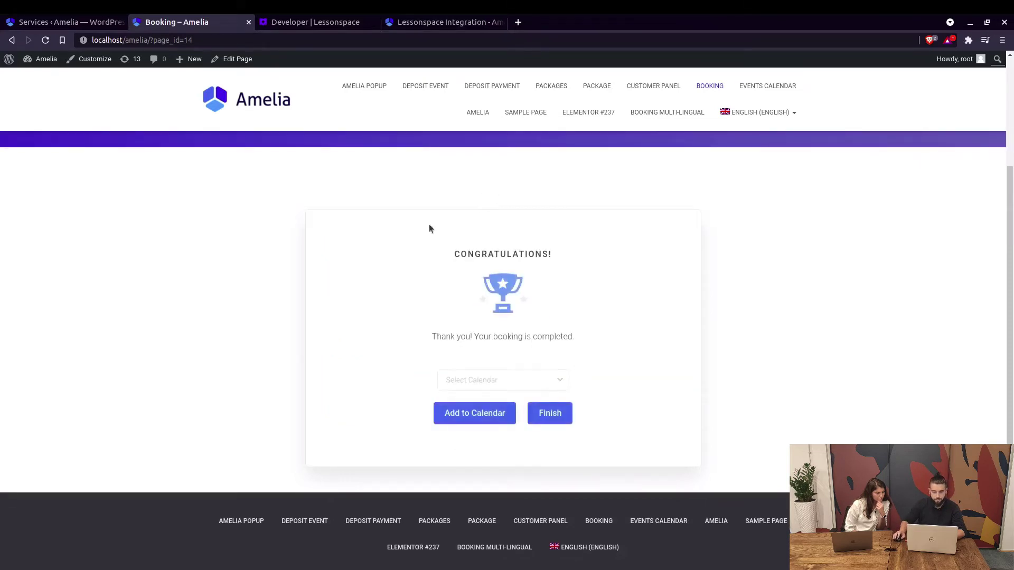
pyautogui.click(548, 413)
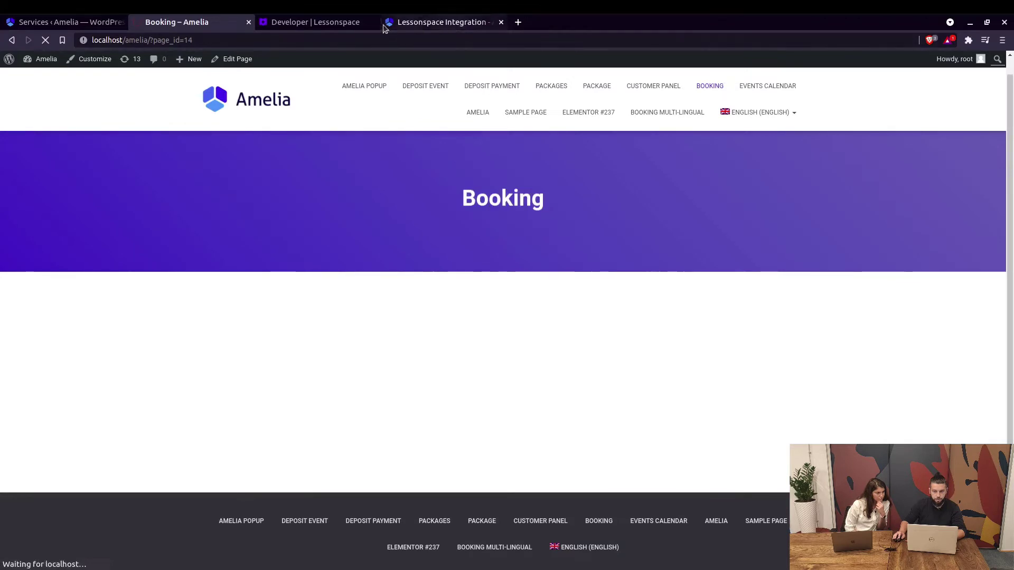
# Open the new space from Lessonspace Spaces, allow camera and microphone, then close the space
pyautogui.click(313, 22)
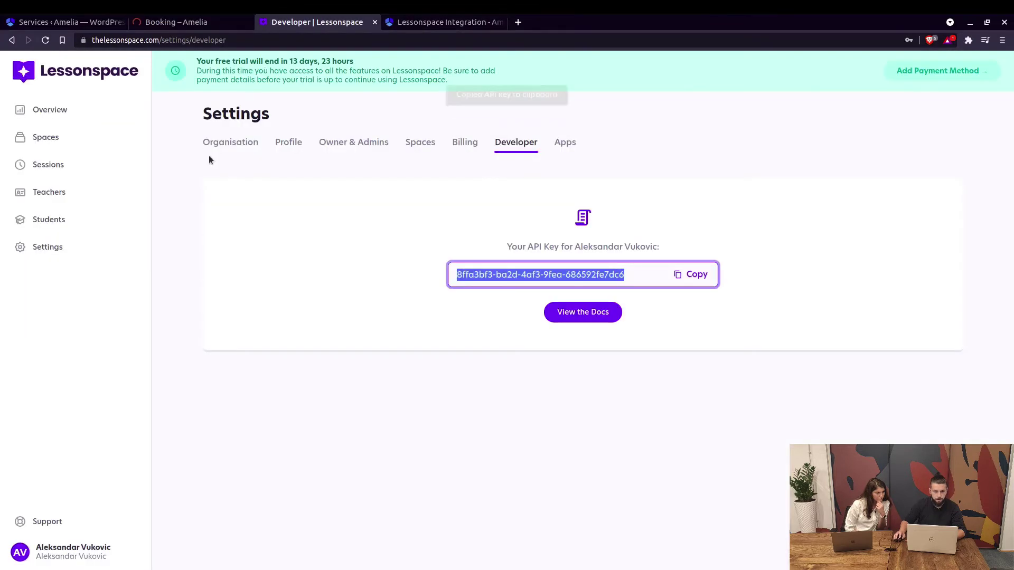
pyautogui.click(48, 137)
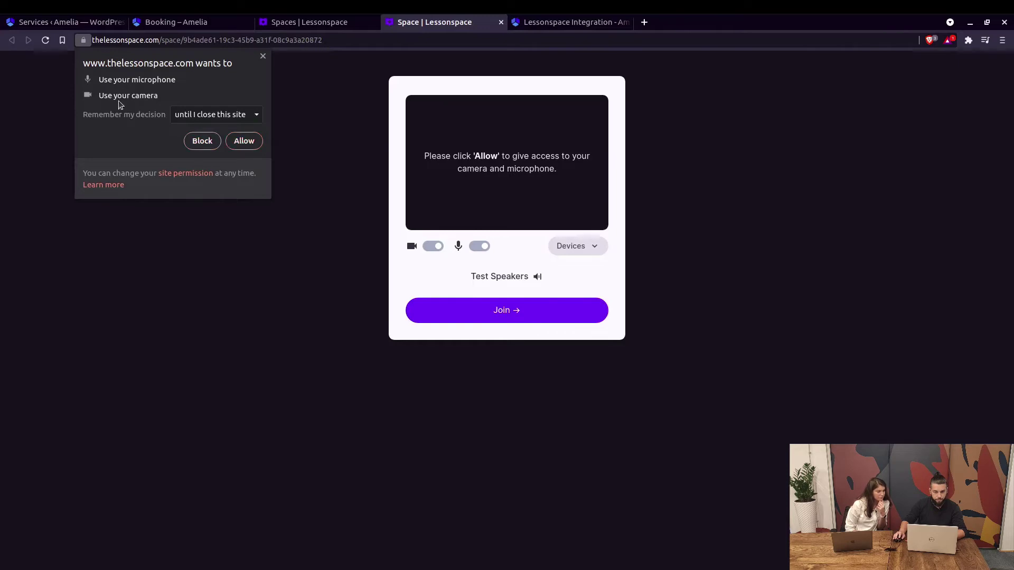
pyautogui.click(247, 141)
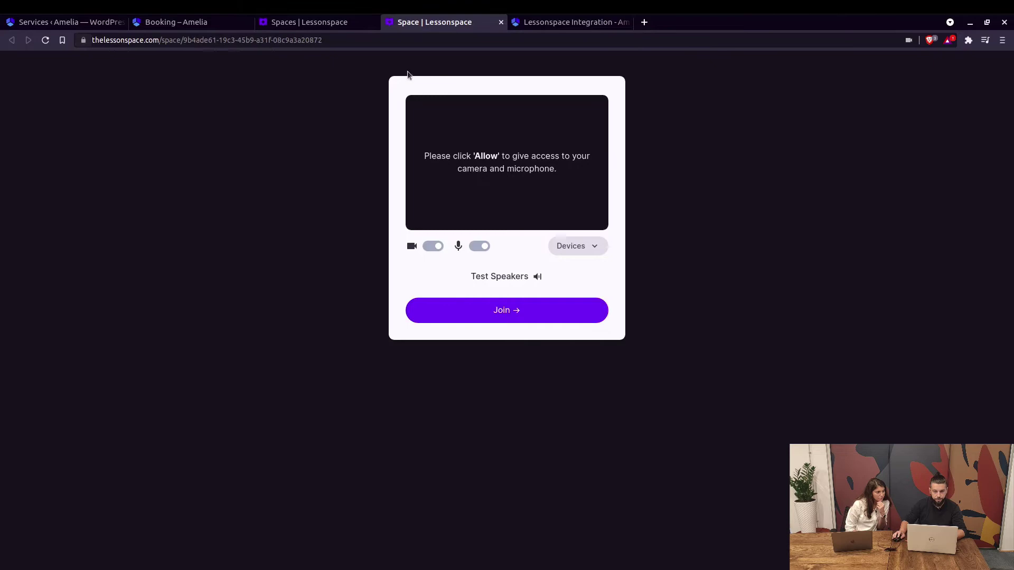
pyautogui.click(501, 22)
# Bring up Amelia's Notifications settings in the admin
pyautogui.click(66, 22)
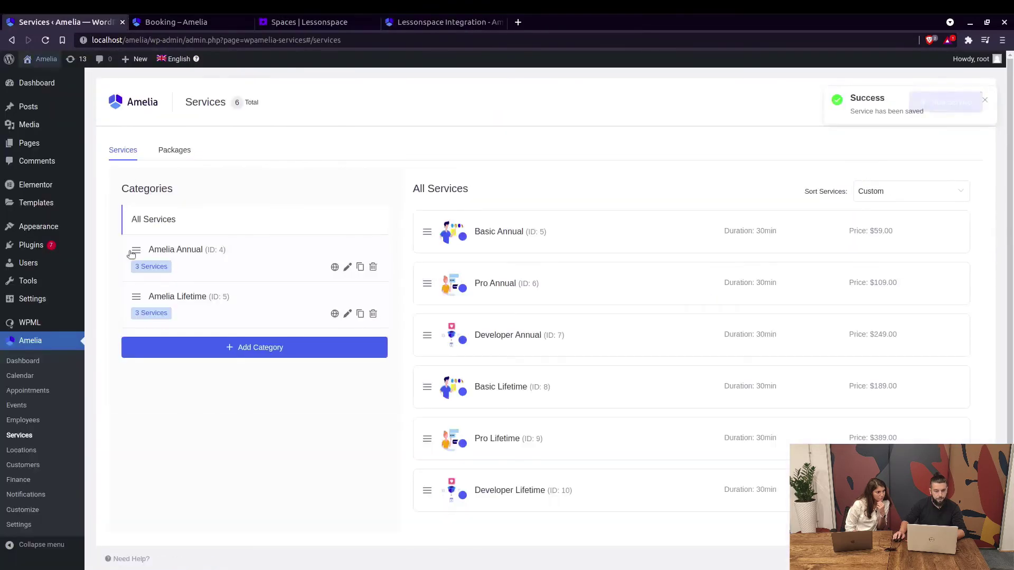
pyautogui.scroll(-1, 29, 428)
pyautogui.click(35, 497)
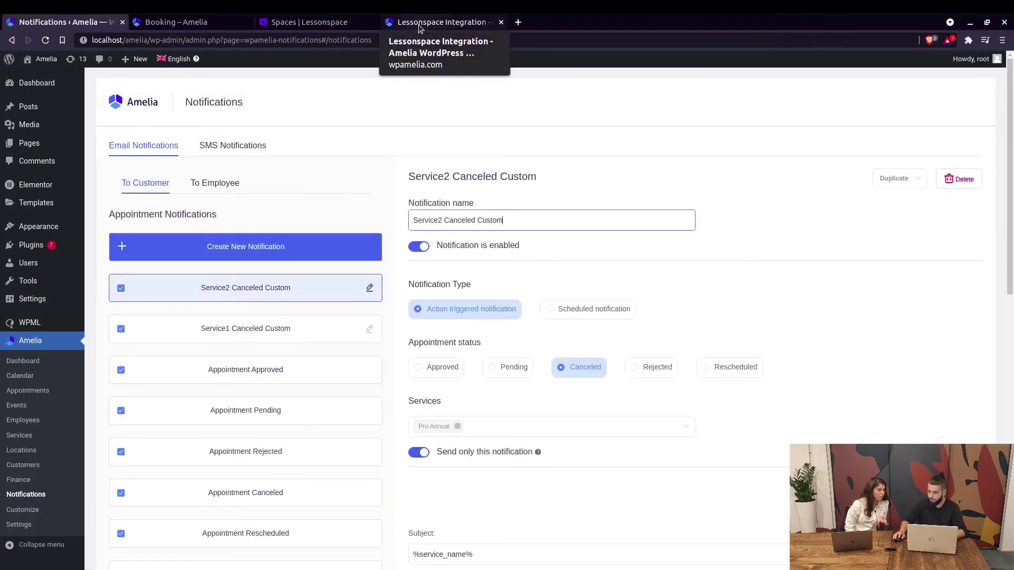
# Select the %lesson_space_url% placeholder on the Lessonspace Integration documentation page
pyautogui.click(420, 24)
pyautogui.scroll(-8, 672, 360)
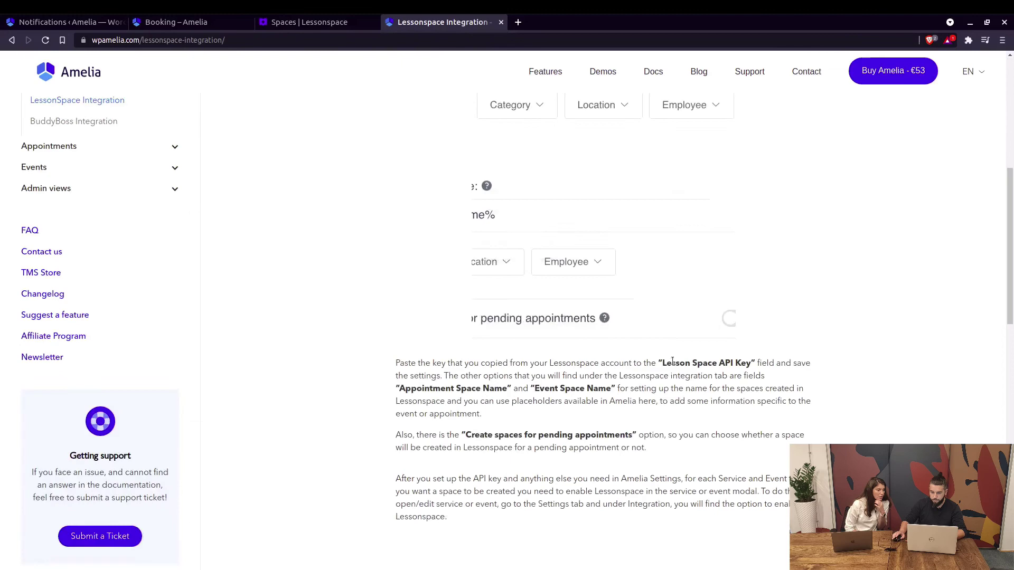
pyautogui.scroll(-7, 585, 258)
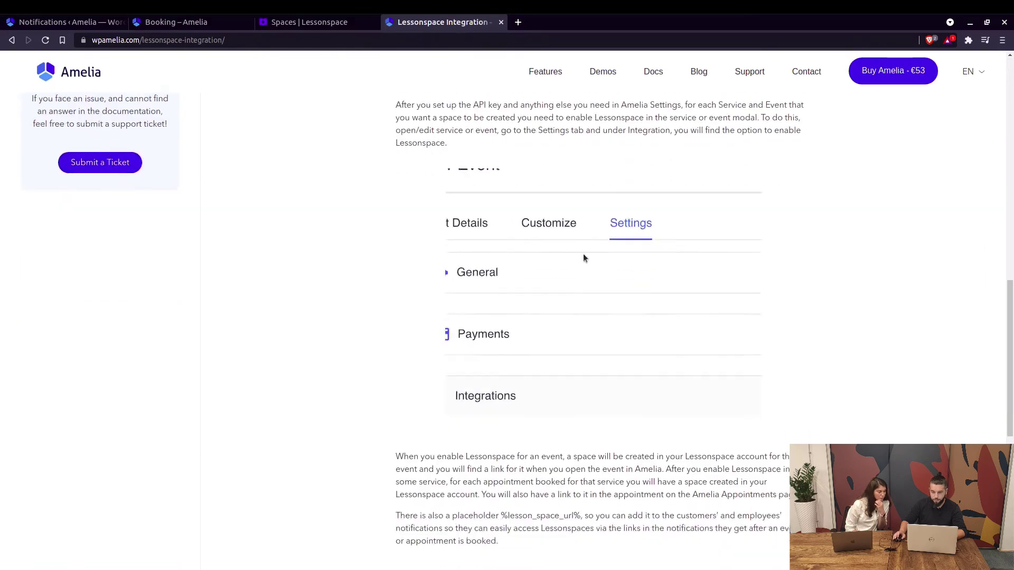
pyautogui.scroll(-6, 585, 257)
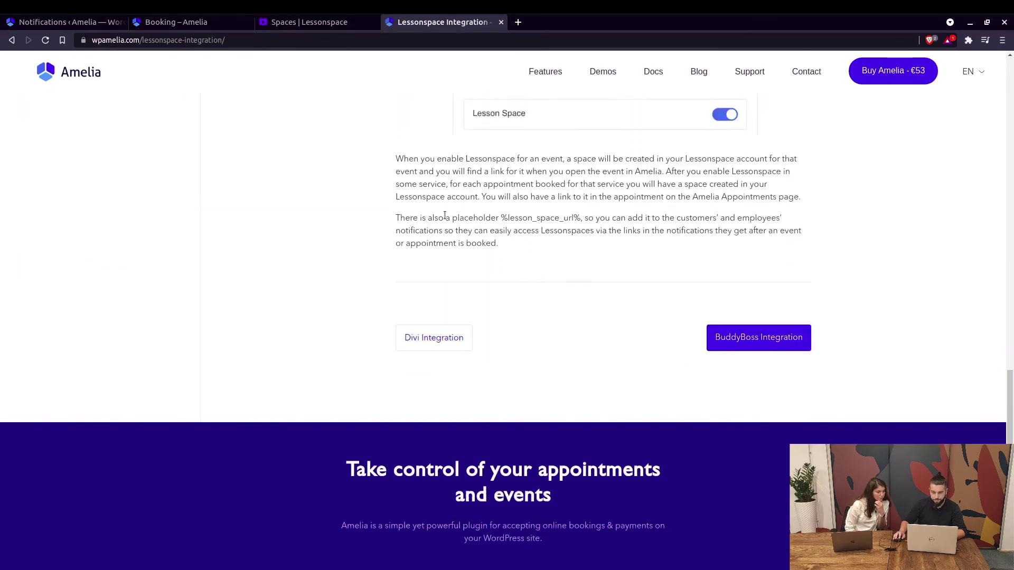
pyautogui.doubleClick(523, 220)
pyautogui.hotkey('ctrl', 'c')
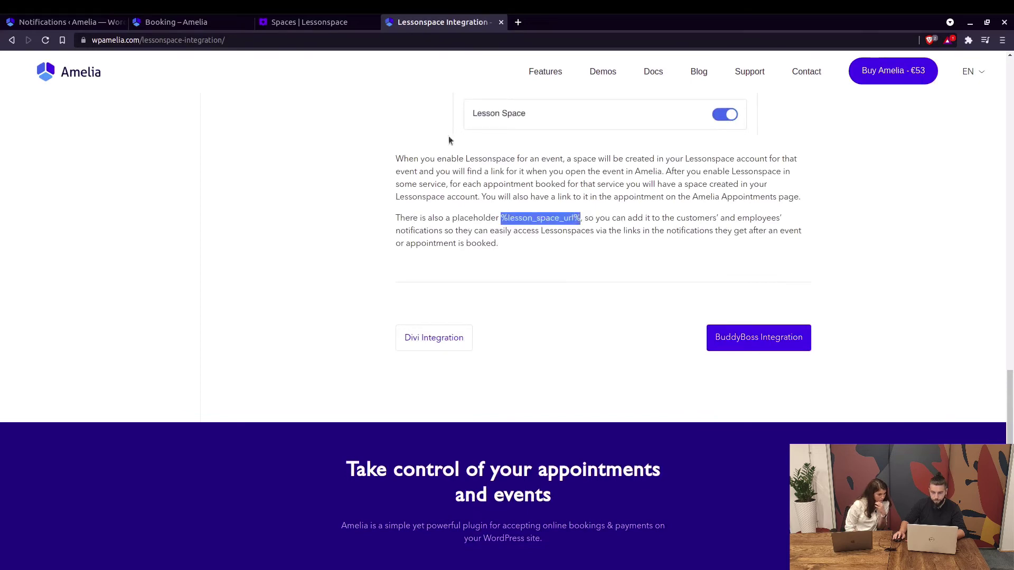
# Add %lesson_space_url% on a new line after 'has been canceled.' in the Service2 Canceled Custom message
pyautogui.click(49, 20)
pyautogui.scroll(-2, 282, 249)
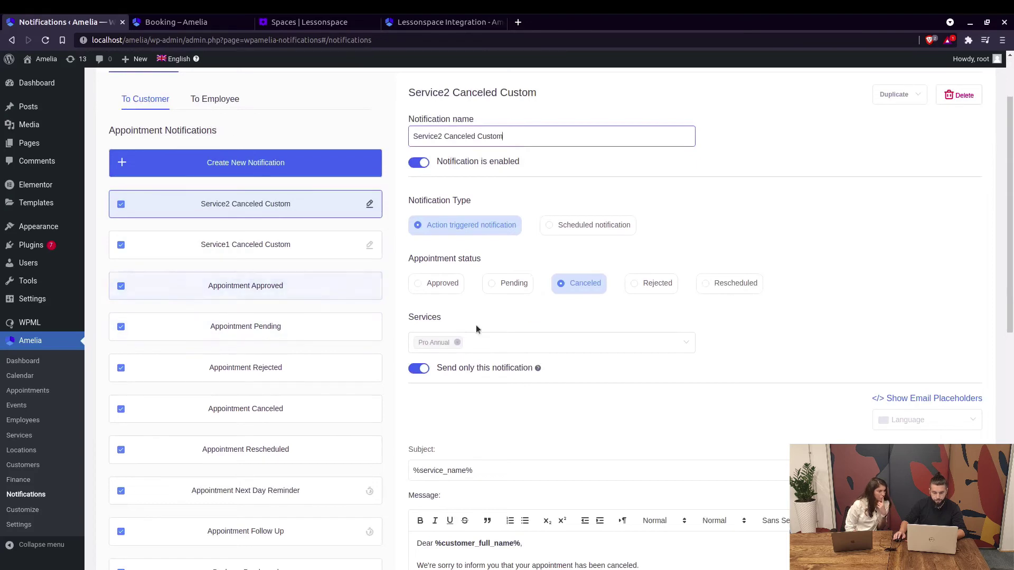
pyautogui.scroll(-3, 625, 379)
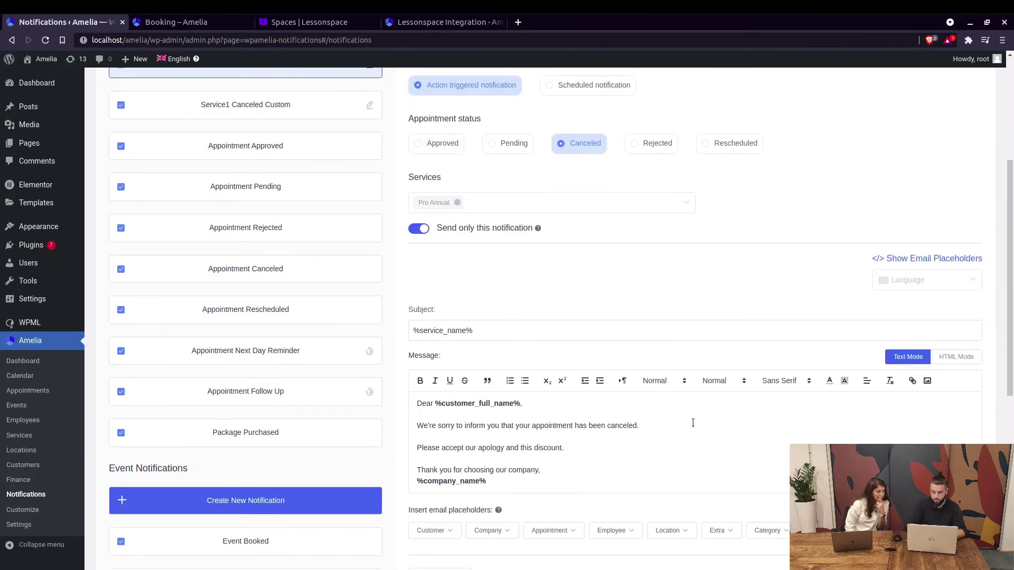
pyautogui.press('Return')
pyautogui.hotkey('ctrl', 'v')
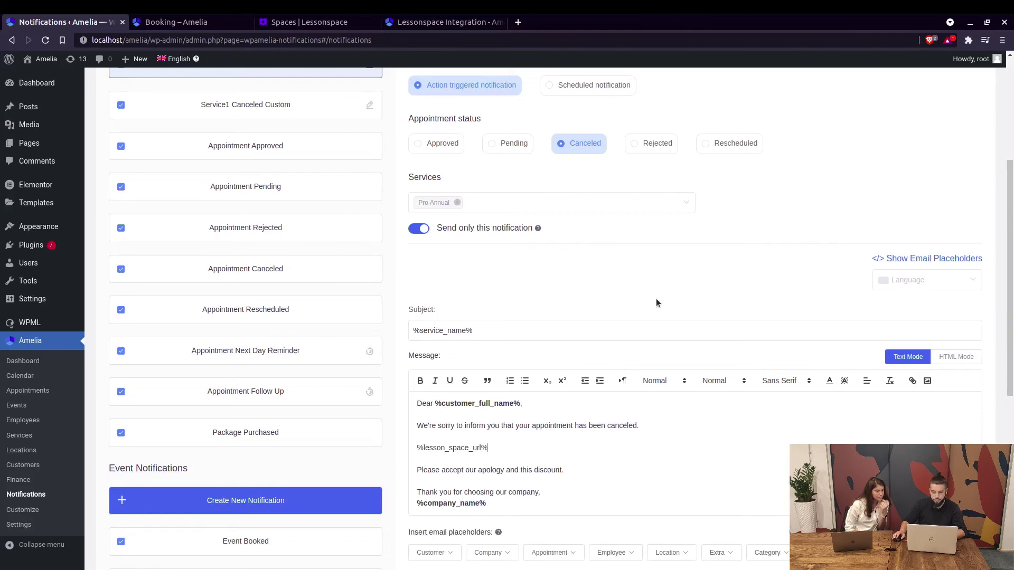
pyautogui.scroll(4, 600, 274)
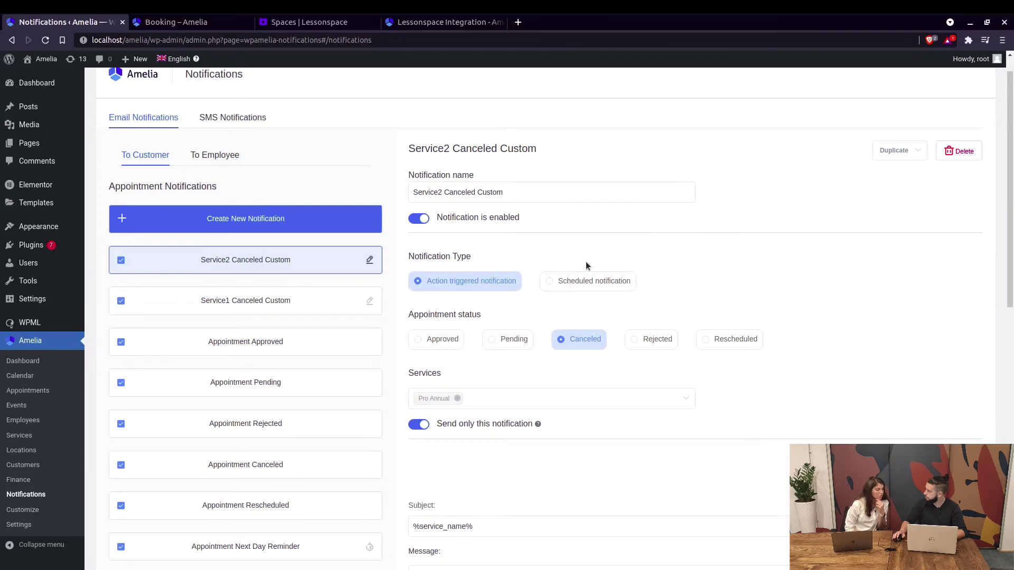
pyautogui.scroll(-2, 597, 275)
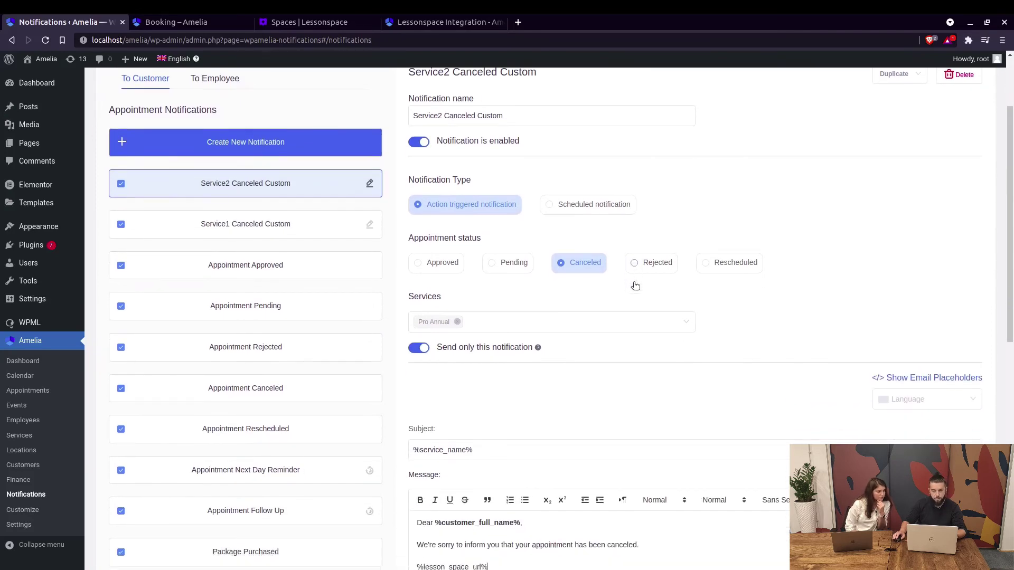
pyautogui.scroll(-3, 635, 286)
pyautogui.scroll(-2, 631, 290)
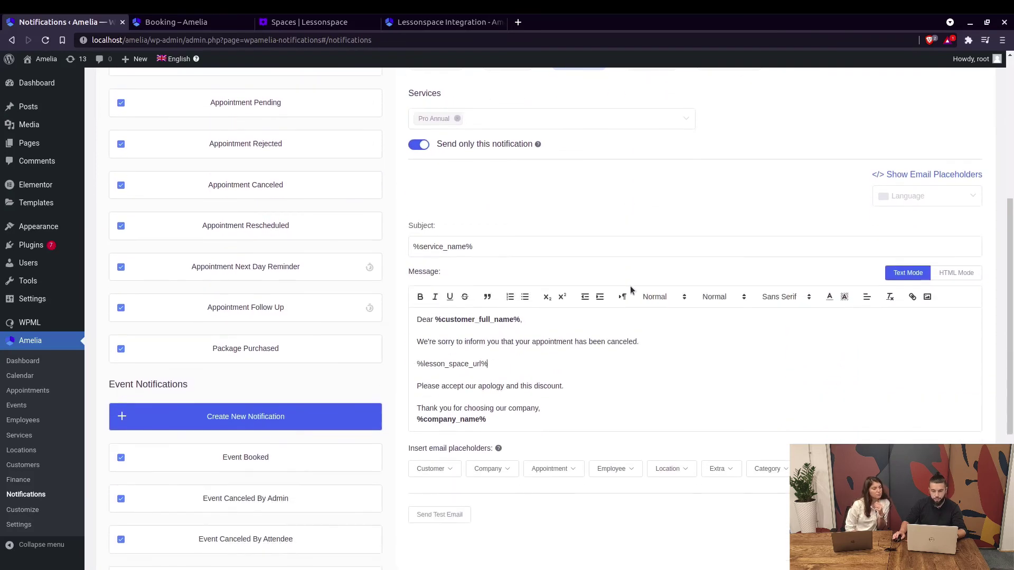
pyautogui.click(501, 359)
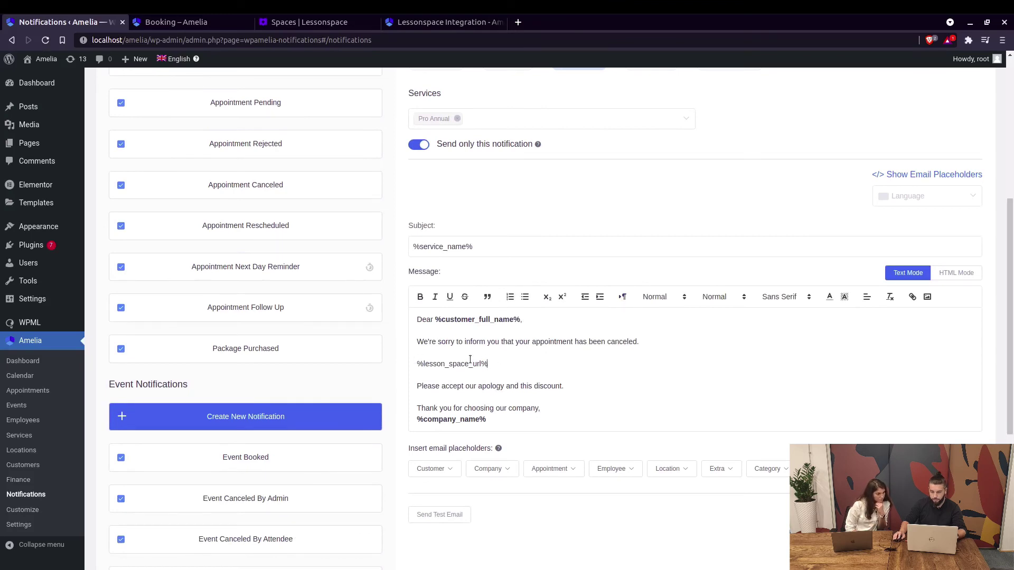